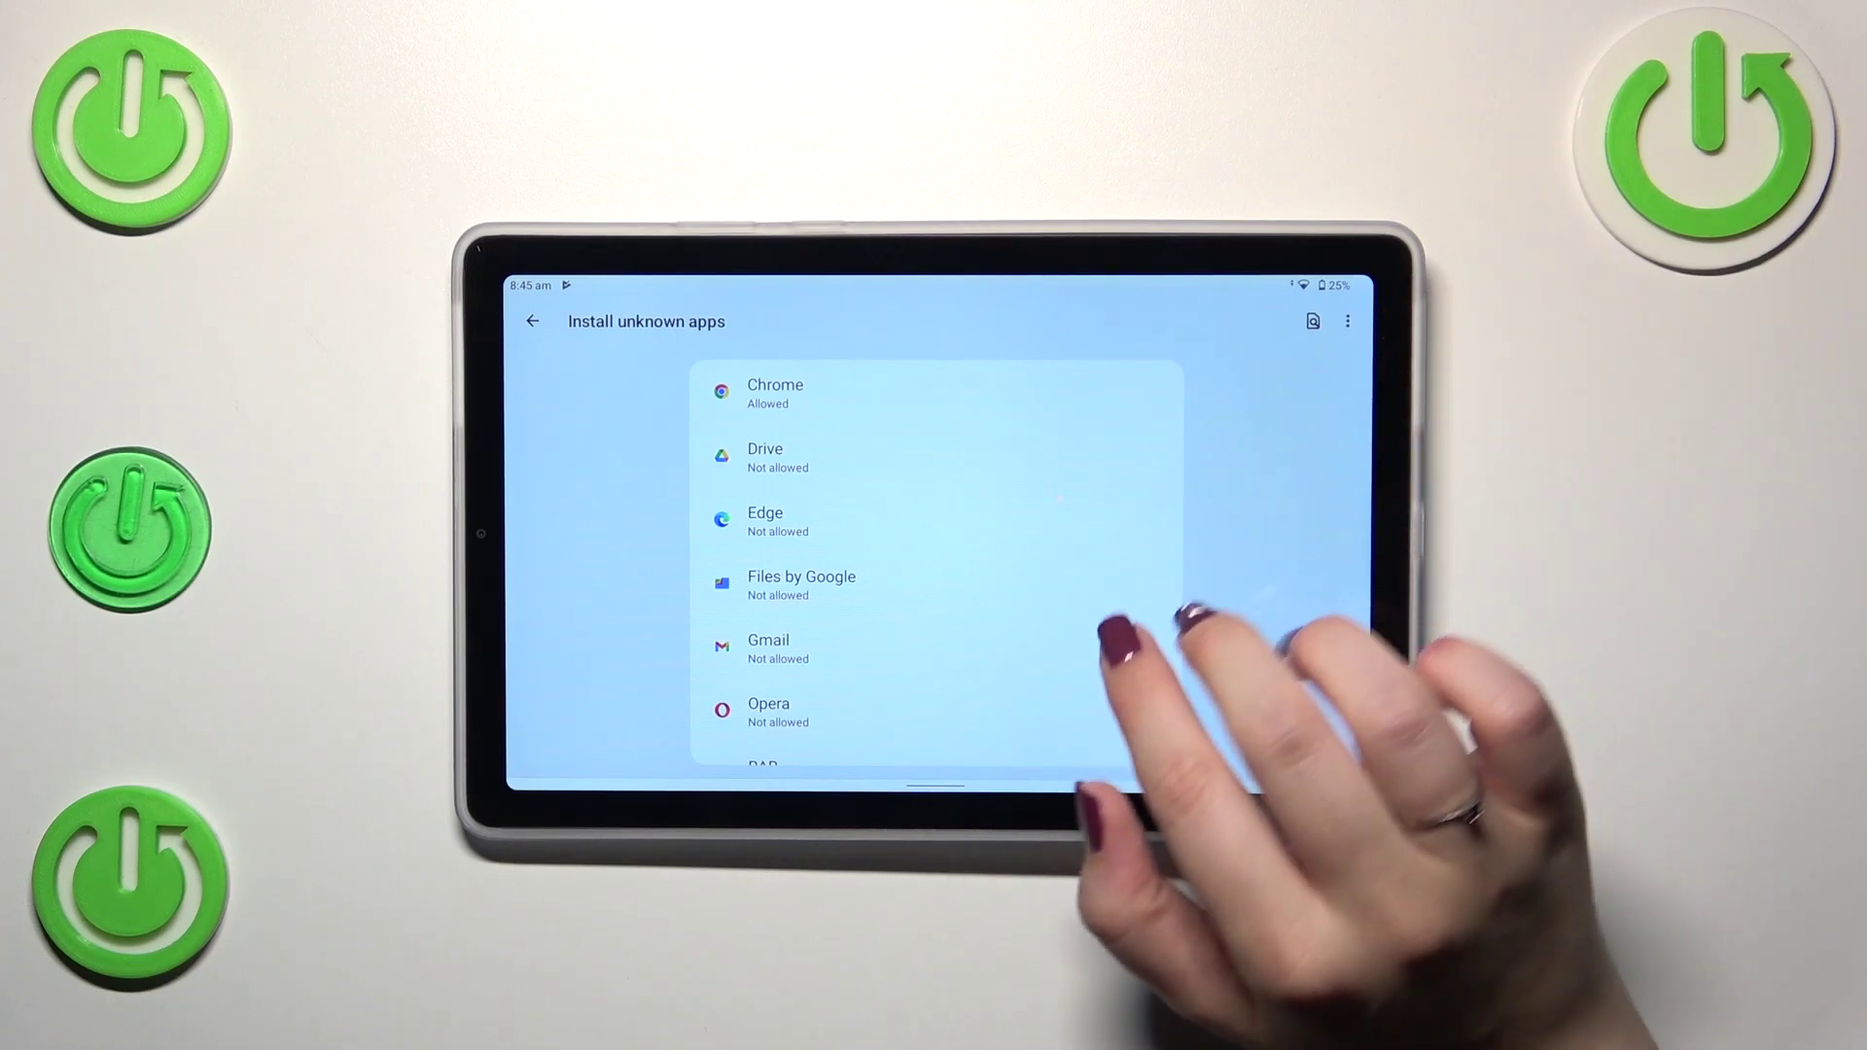
pyautogui.scroll(-2, 1123, 583)
pyautogui.scroll(1, 1109, 614)
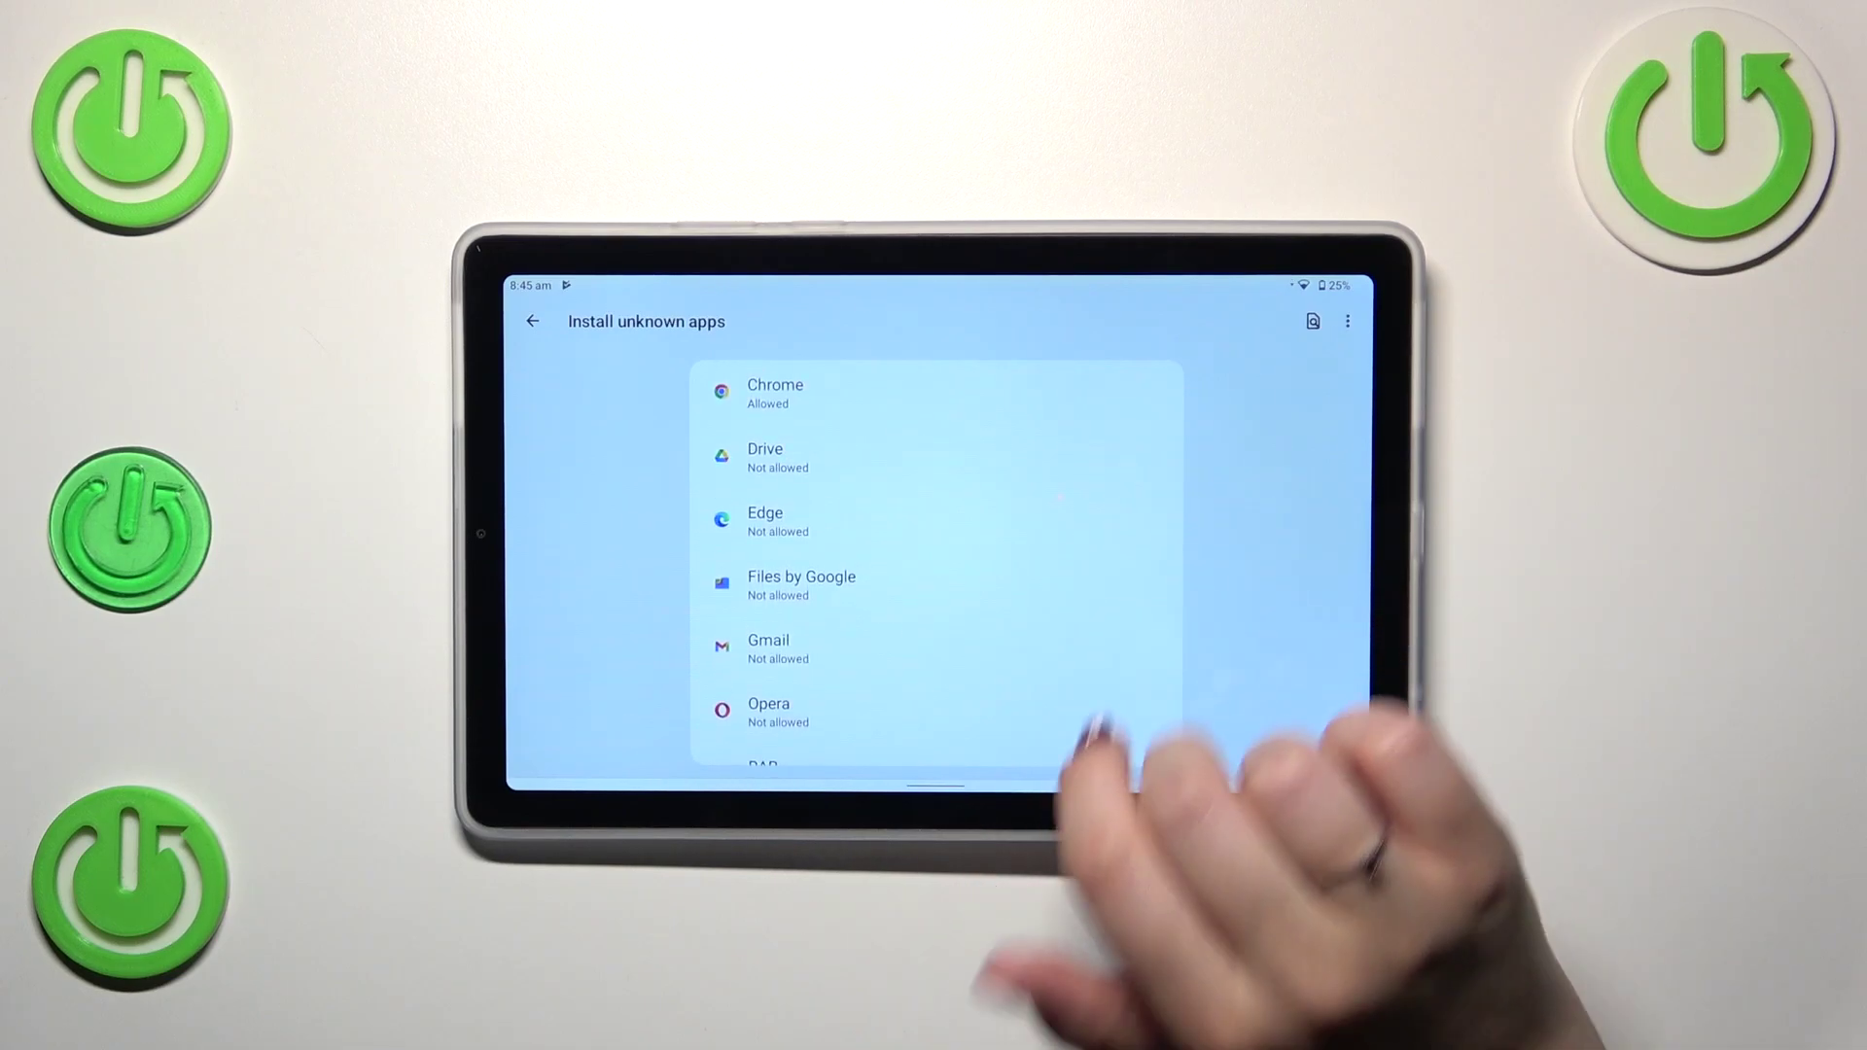
# Turn off 'Allow from this source' for Chrome and return to the Install unknown apps list.
pyautogui.click(1065, 387)
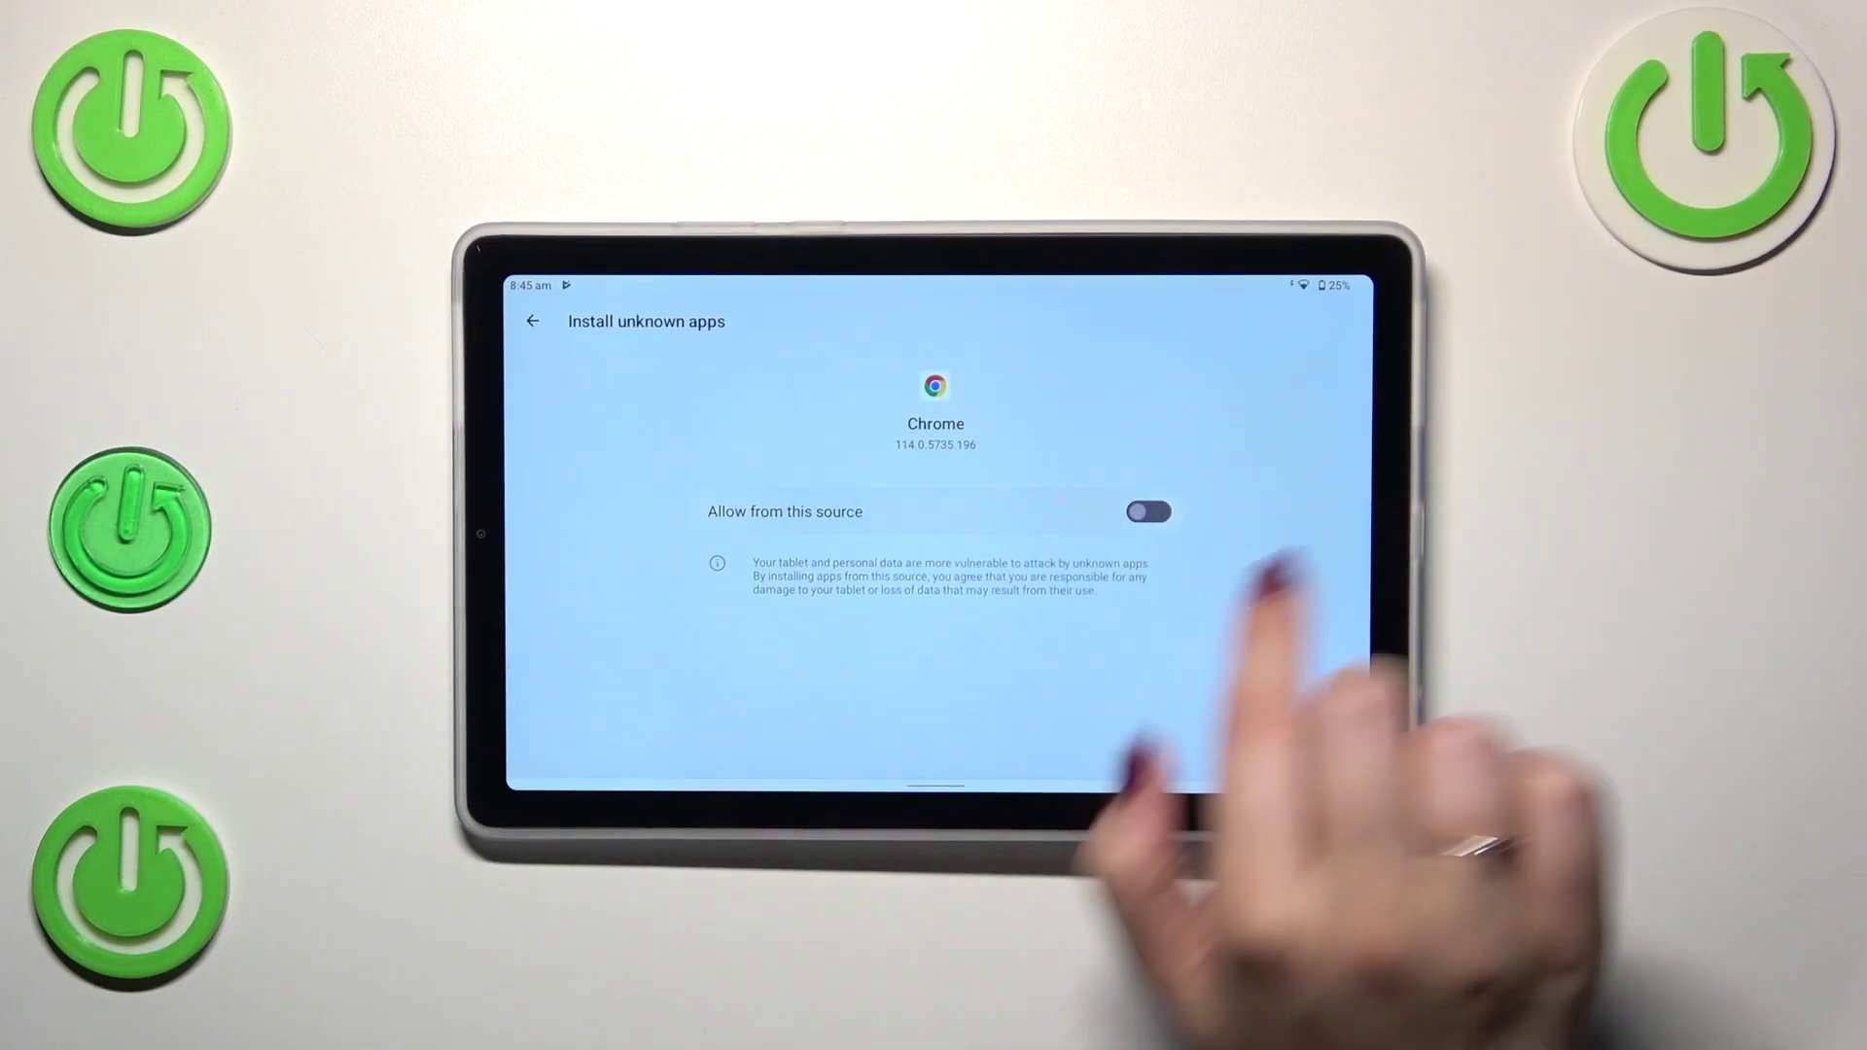
pyautogui.moveTo(1363, 554); pyautogui.dragTo(1255, 562)
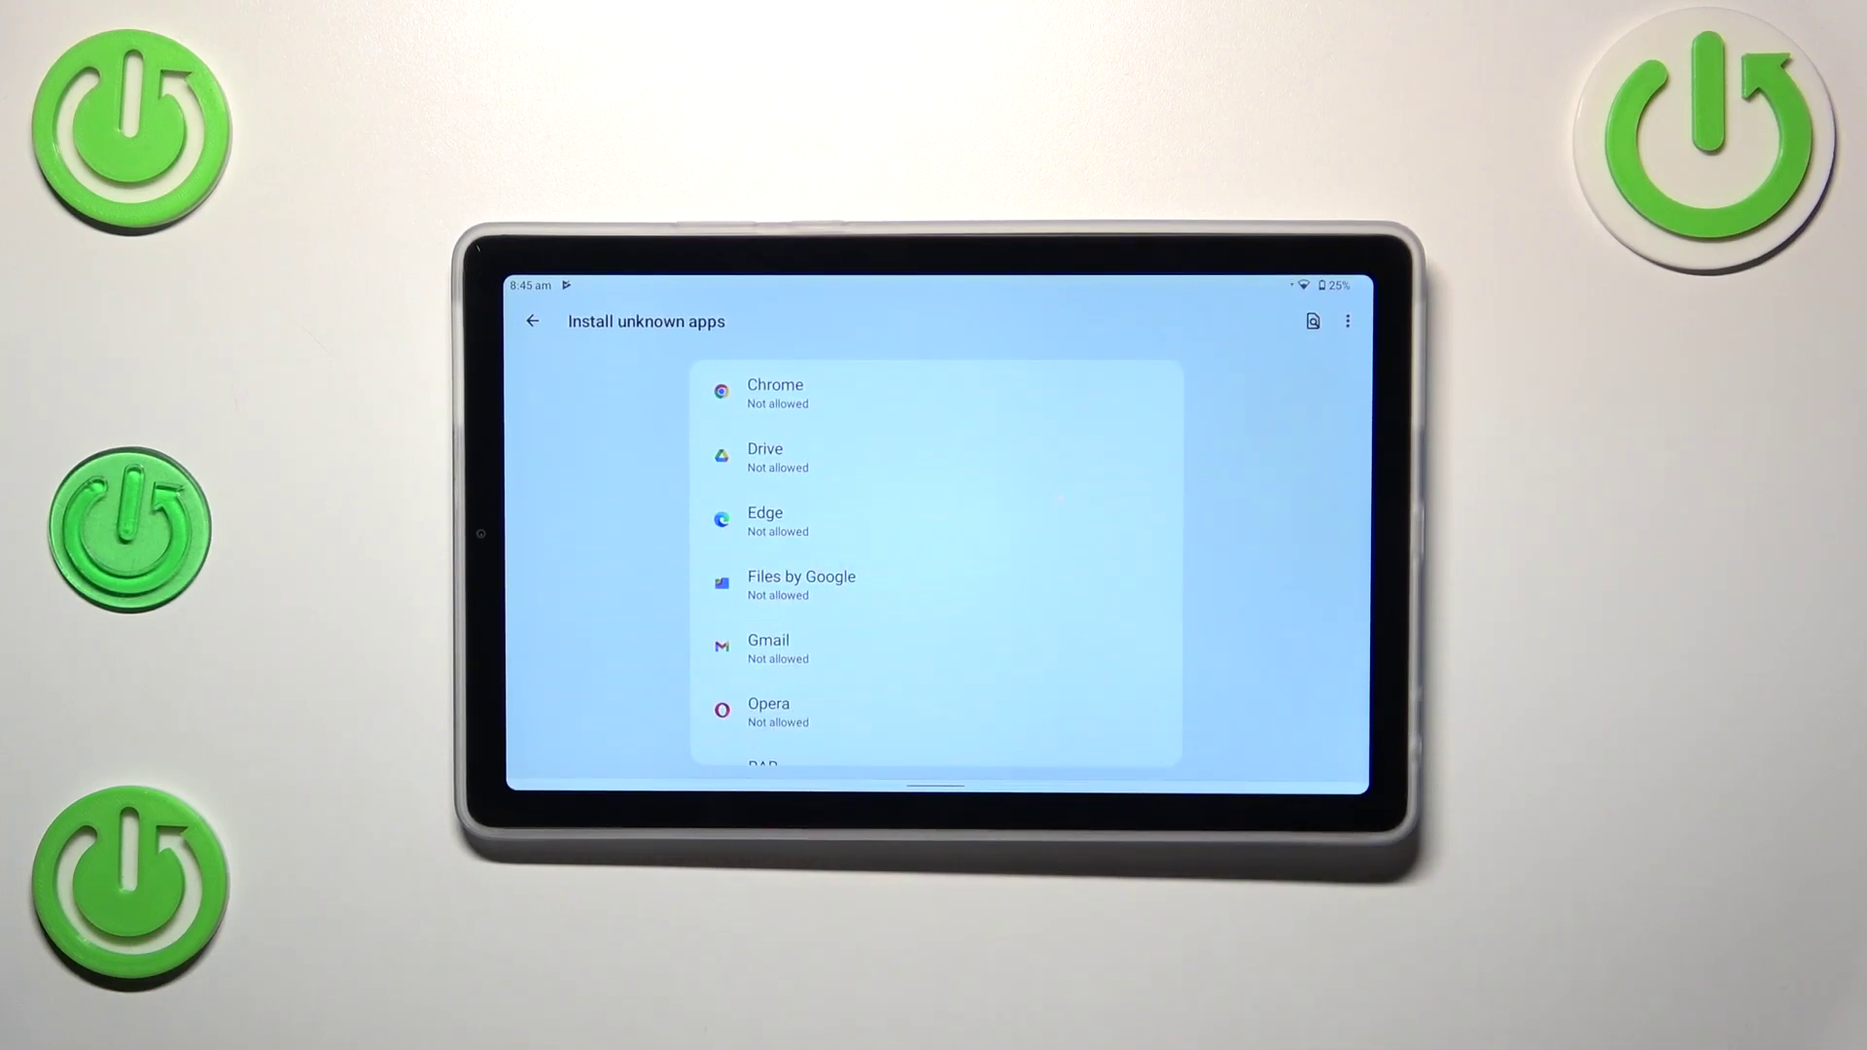
# Close Settings with the home gesture to reach the tablet's home screen.
pyautogui.moveTo(948, 785); pyautogui.dragTo(948, 613)
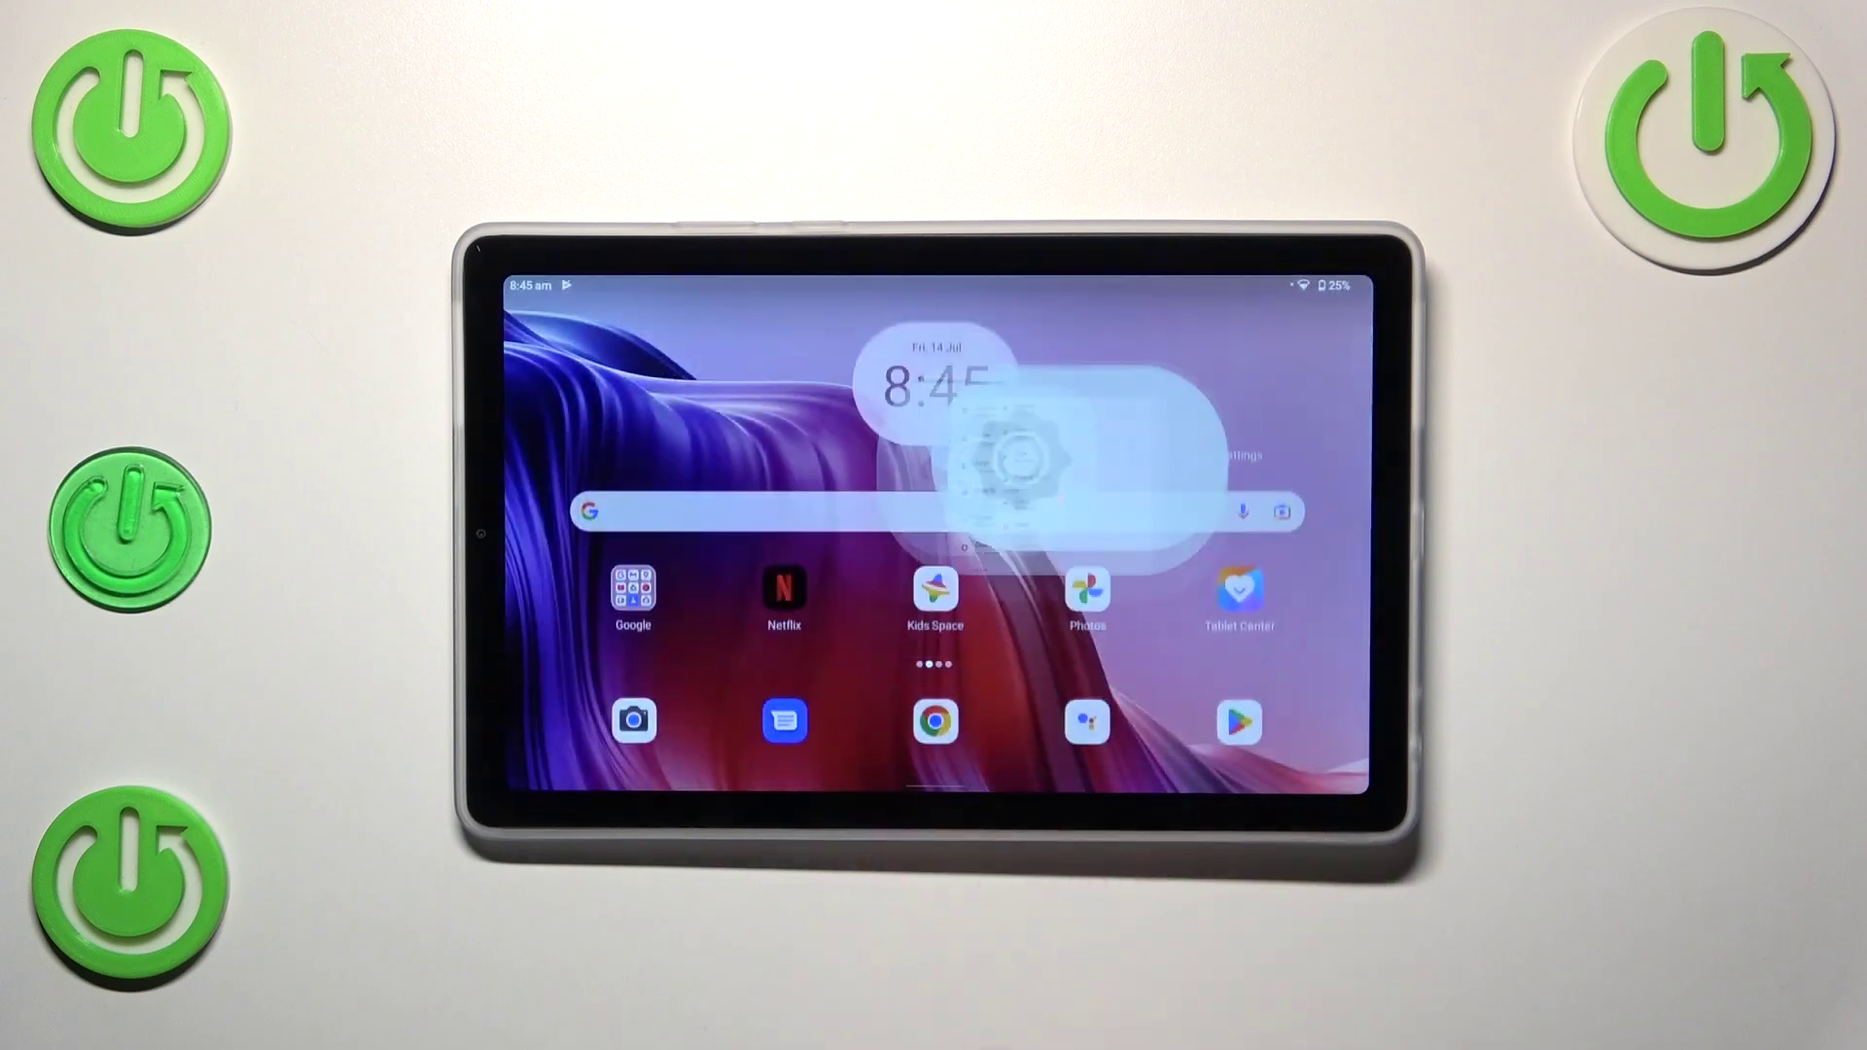